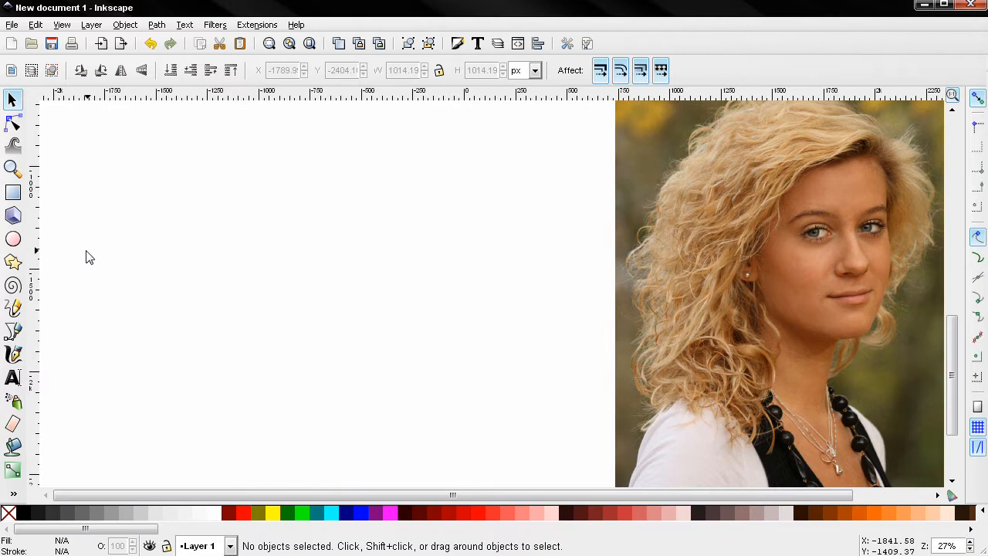
# - Draw a circle about 958 px in diameter beside the photo and fill it with red
pyautogui.click(13, 240)
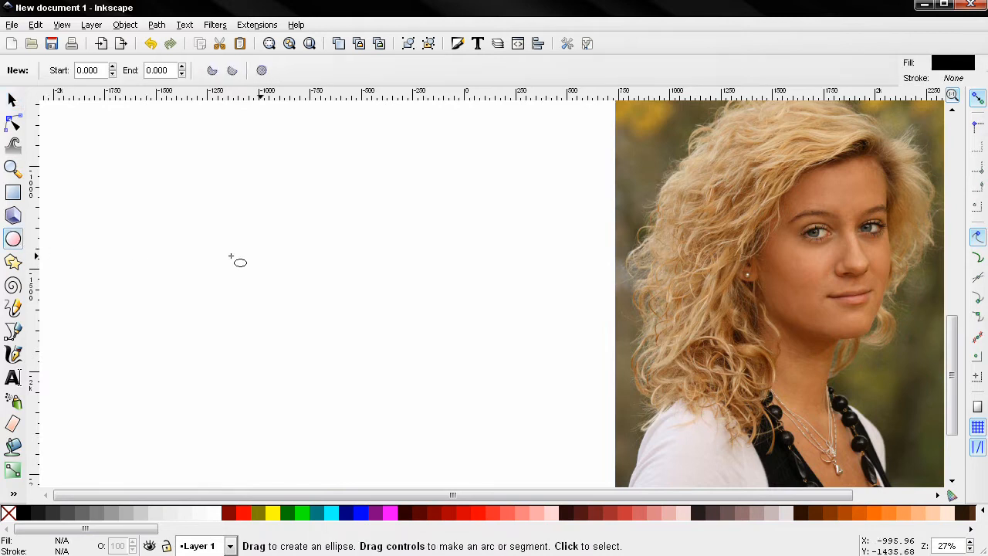
pyautogui.moveTo(369, 206); pyautogui.dragTo(571, 406)
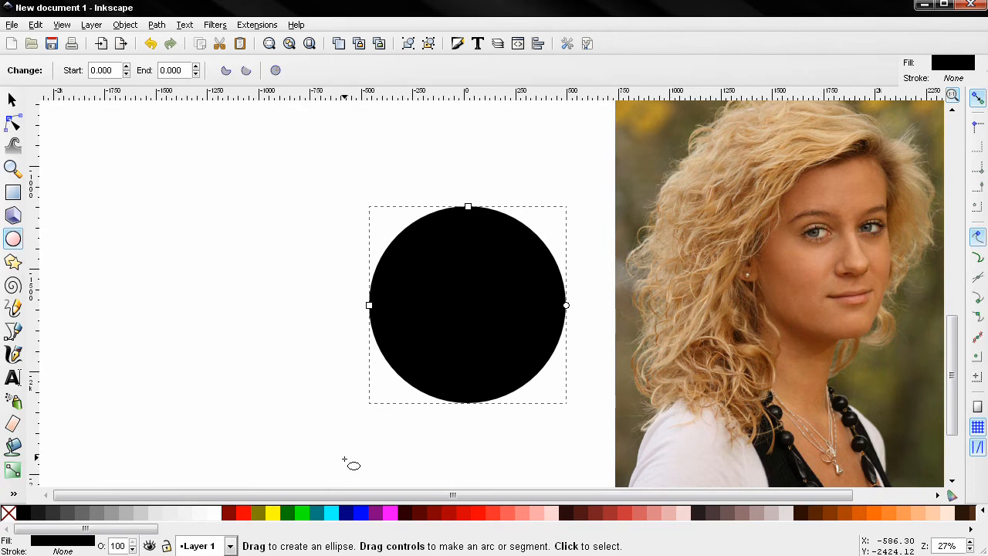
pyautogui.click(243, 513)
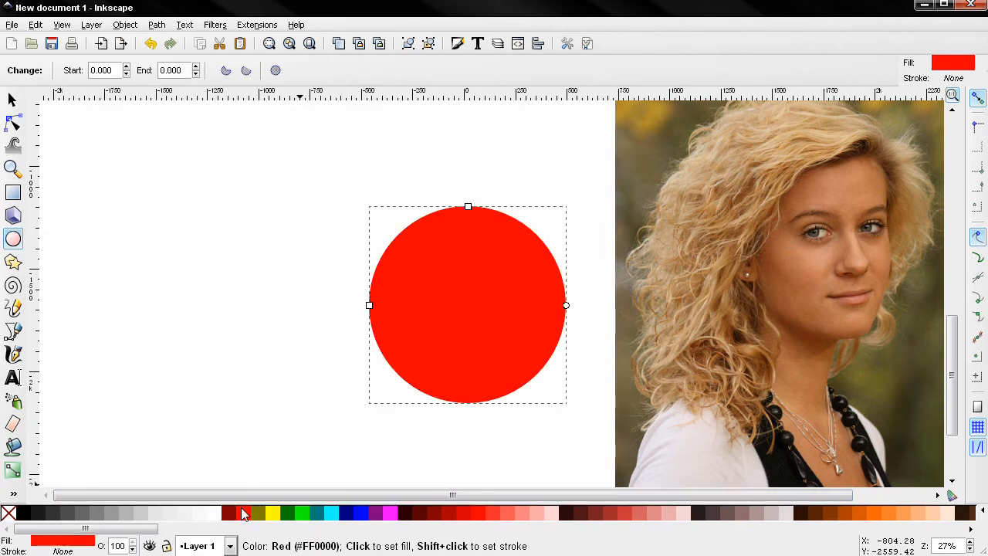
# - Draw a green rectangle about 1218 × 605 px and move it so it overlaps the left half of the red circle
pyautogui.click(13, 192)
pyautogui.moveTo(135, 231); pyautogui.dragTo(386, 356)
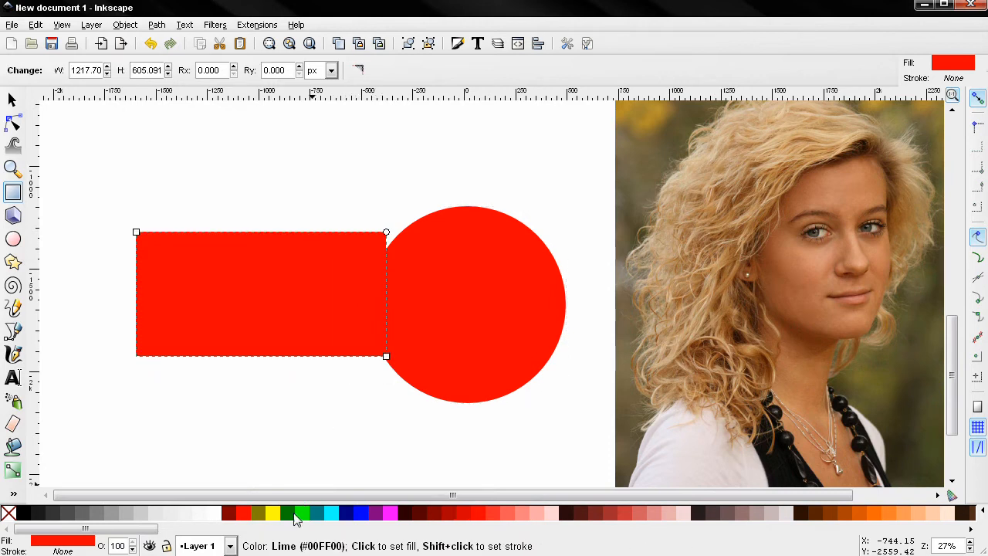
pyautogui.click(289, 513)
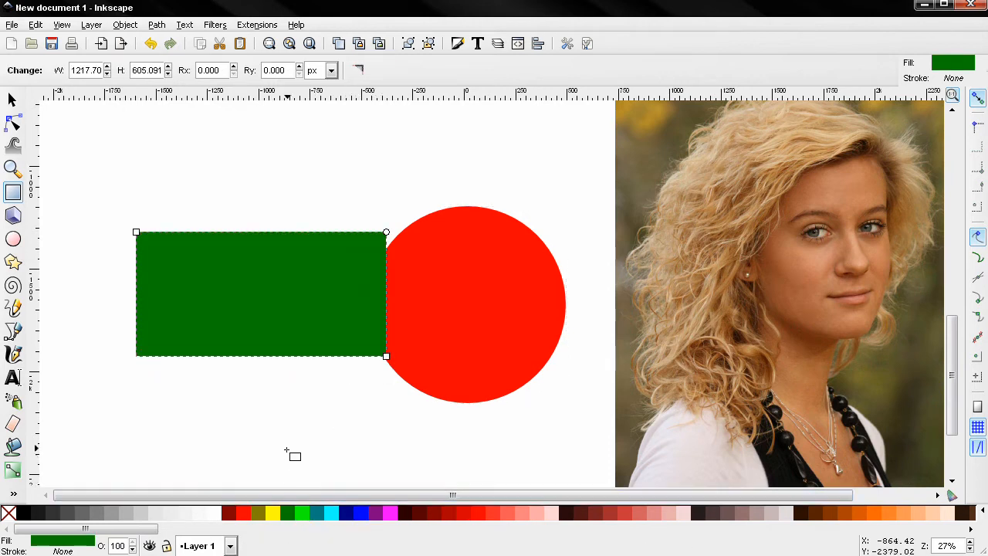
pyautogui.click(13, 100)
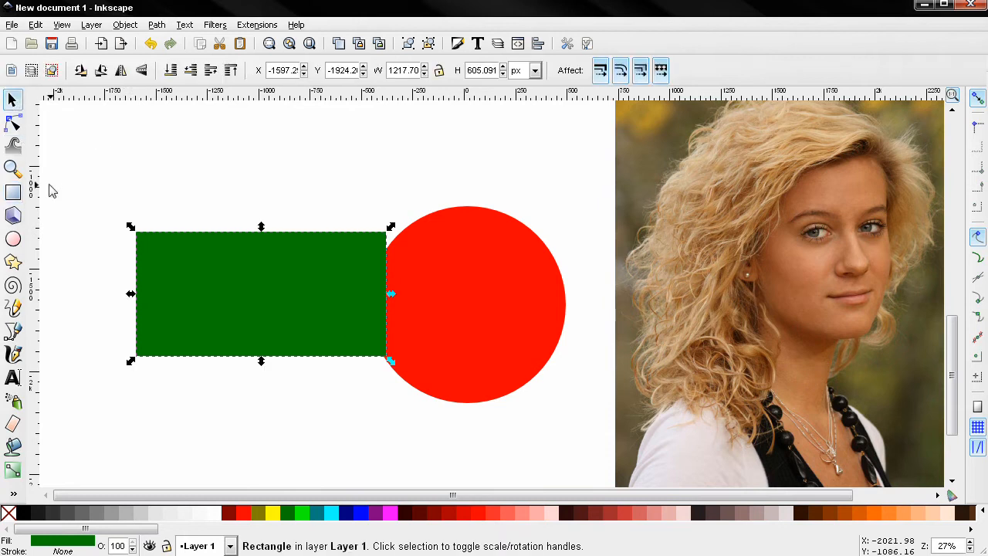
pyautogui.moveTo(210, 297); pyautogui.dragTo(291, 312)
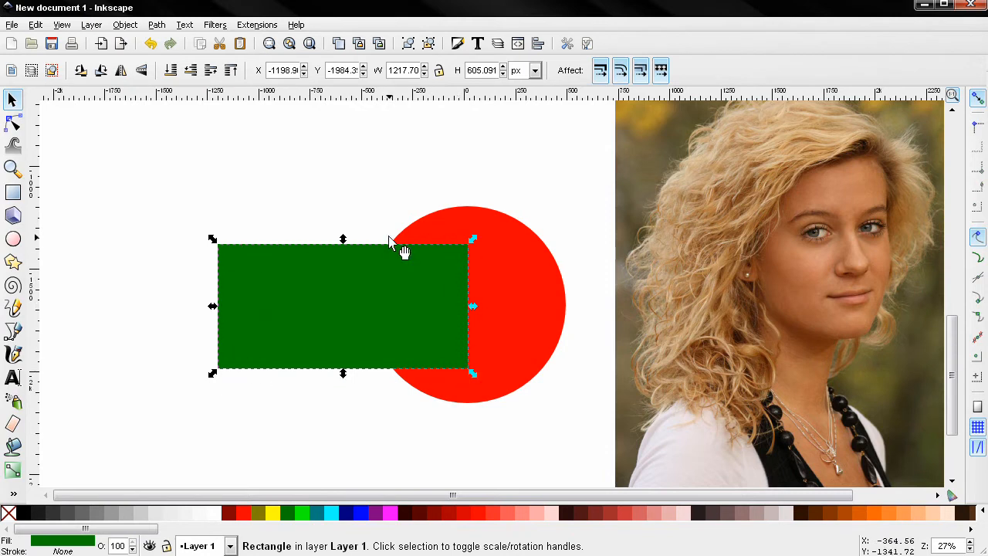
pyautogui.click(515, 338)
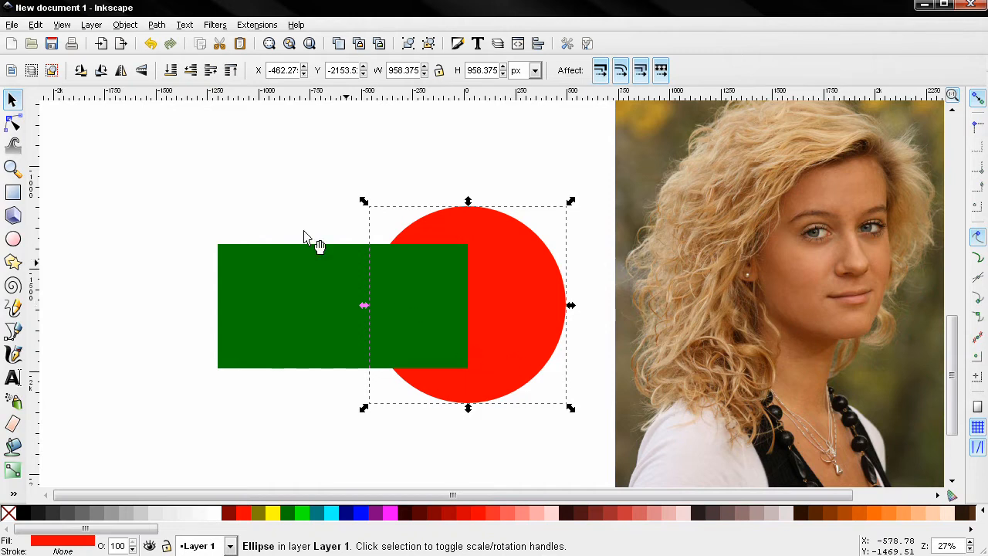
pyautogui.click(158, 28)
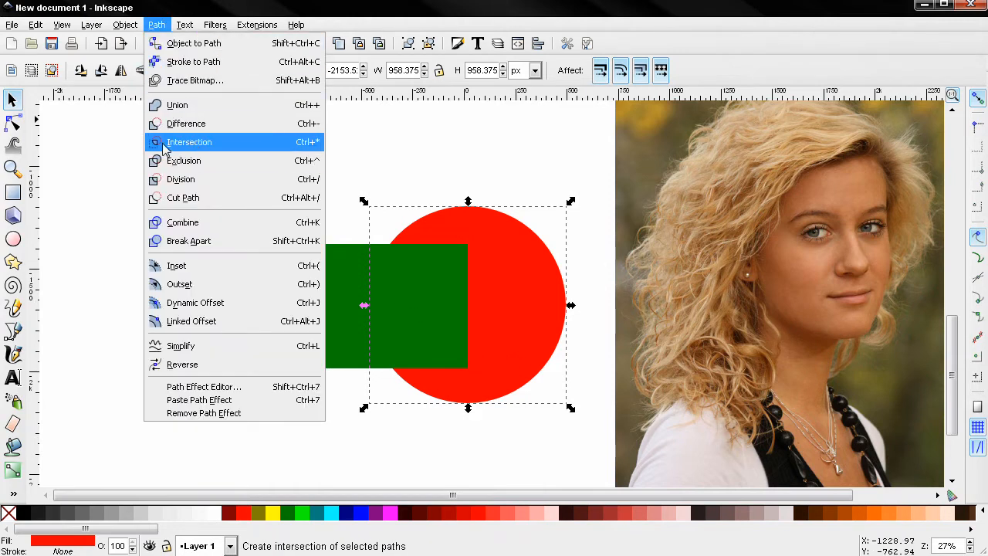
pyautogui.click(113, 163)
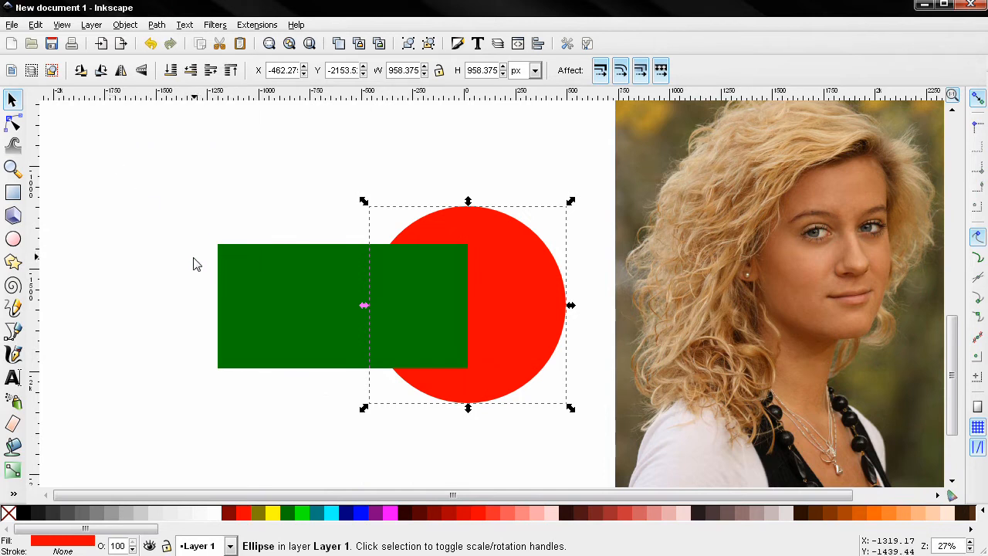
pyautogui.click(250, 303)
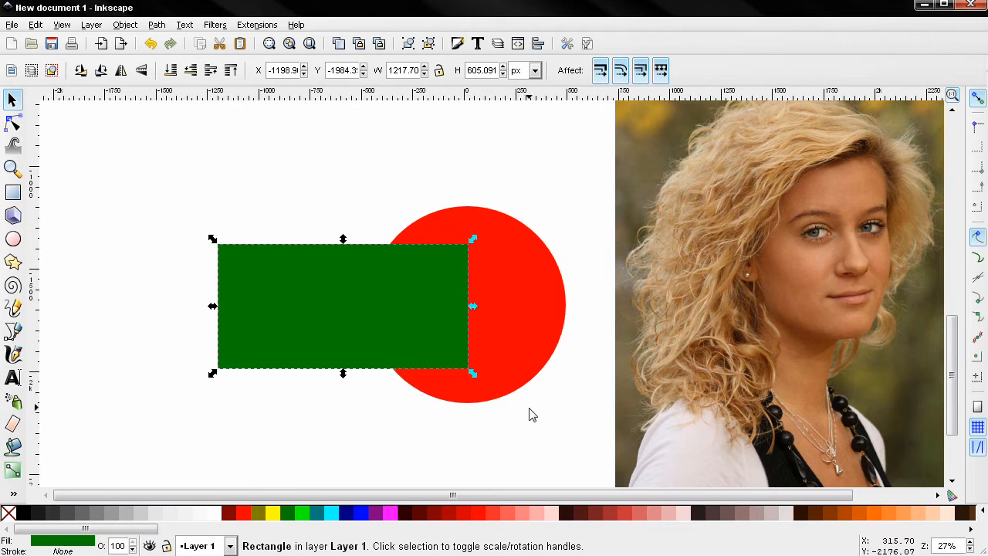
# - Clip the red circle with the green rectangle, and undo the clip
pyautogui.moveTo(572, 439); pyautogui.dragTo(115, 149)
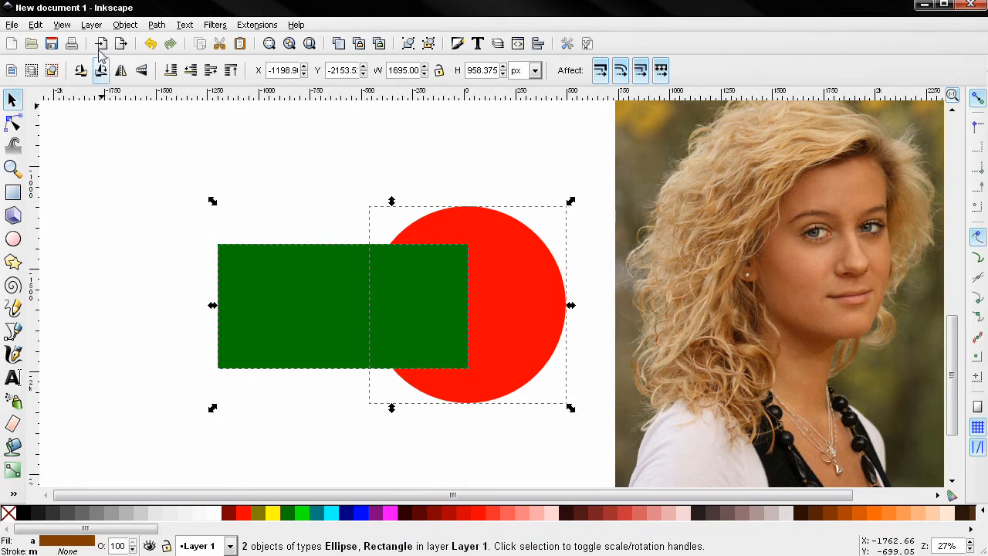
pyautogui.click(125, 24)
pyautogui.moveTo(172, 130)
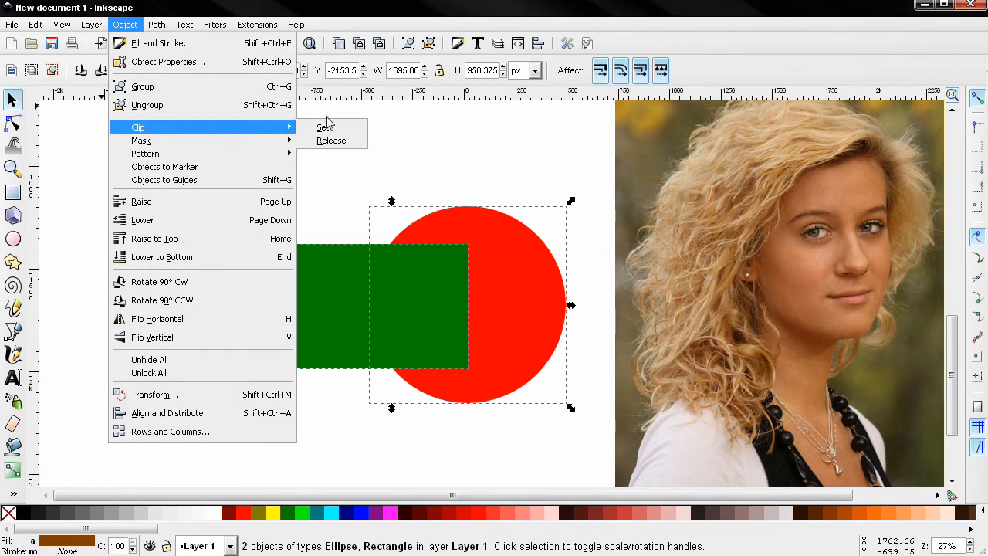
pyautogui.click(324, 127)
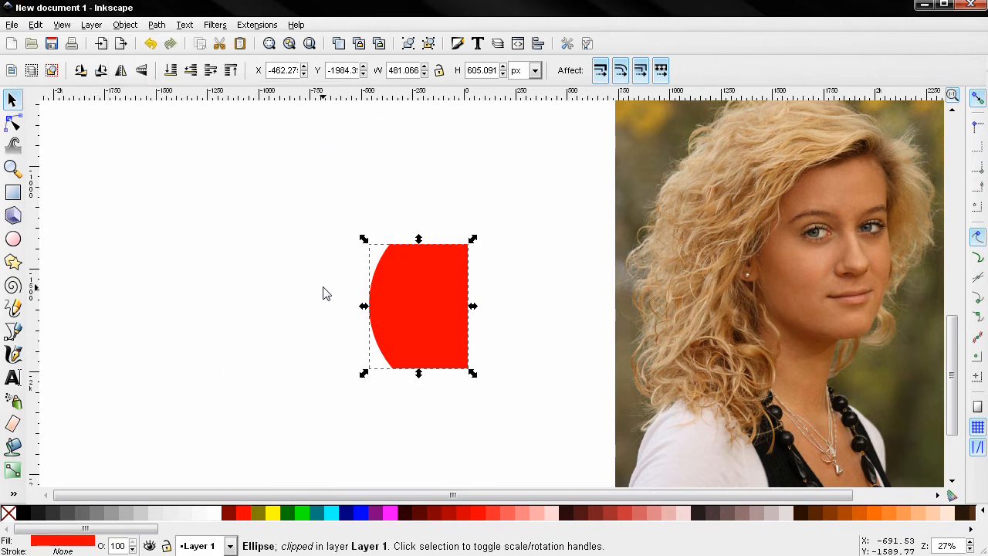
pyautogui.press('ctrl')
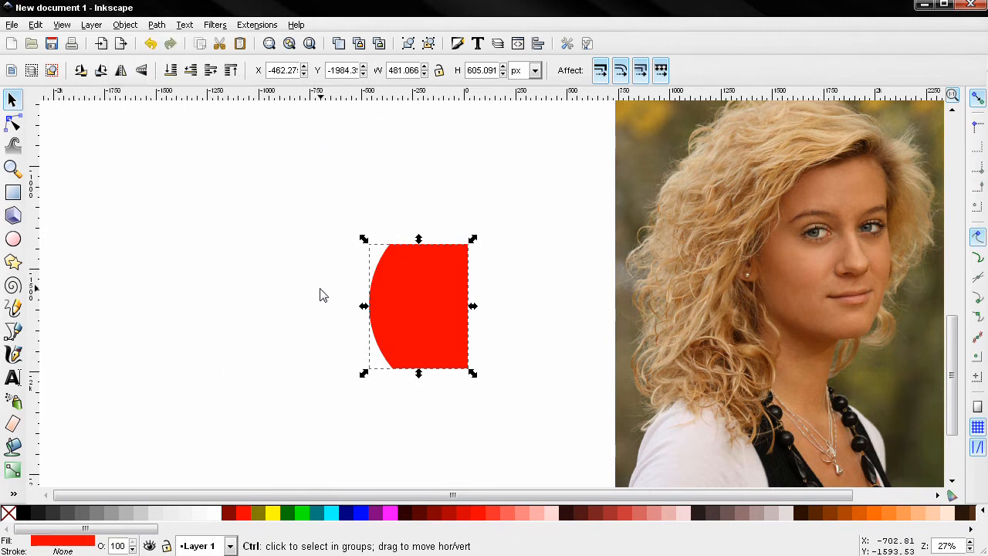
pyautogui.hotkey('ctrl', 'z')
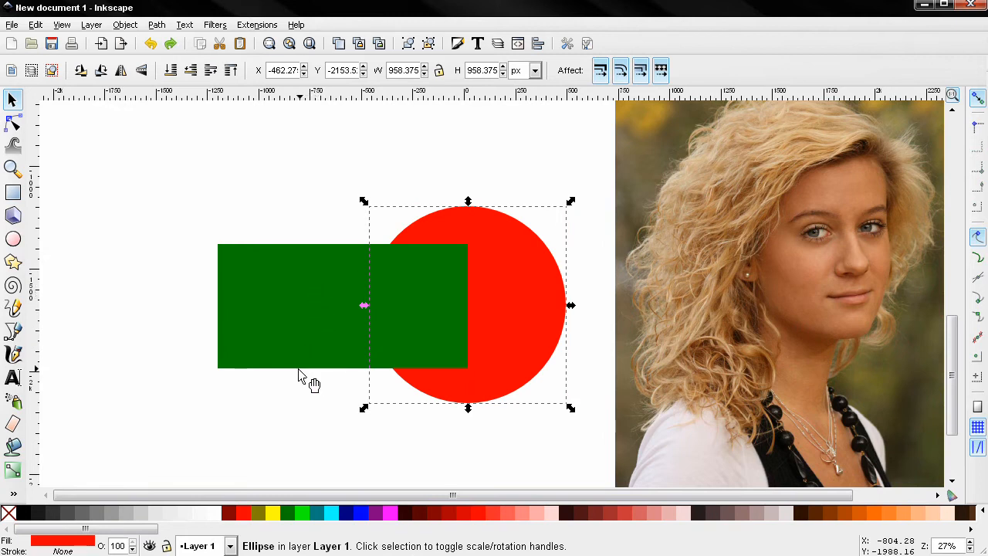
# - Move the rectangle and circle together up and to the left, leaving room below them
pyautogui.click(333, 400)
pyautogui.moveTo(587, 443); pyautogui.dragTo(210, 225)
pyautogui.moveTo(330, 299); pyautogui.dragTo(219, 220)
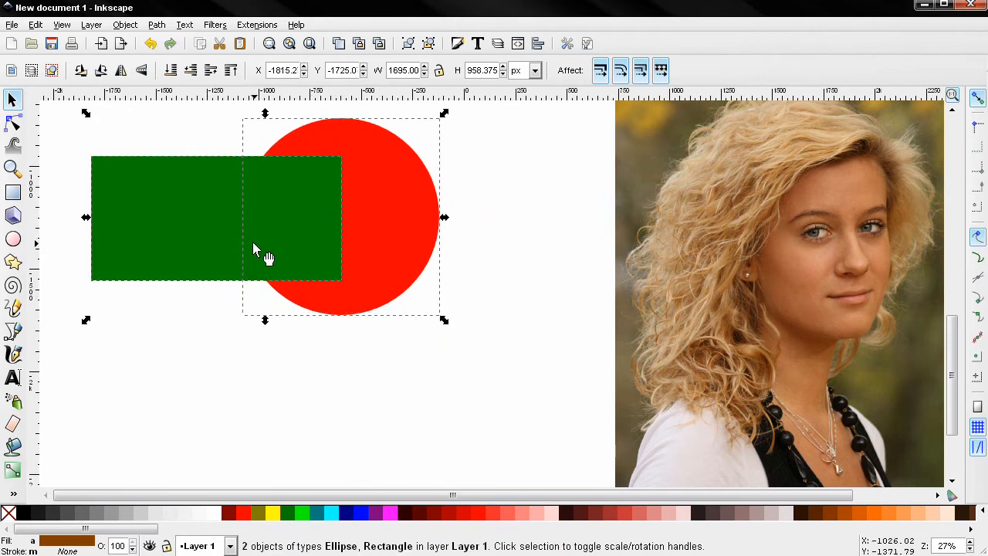
pyautogui.click(409, 384)
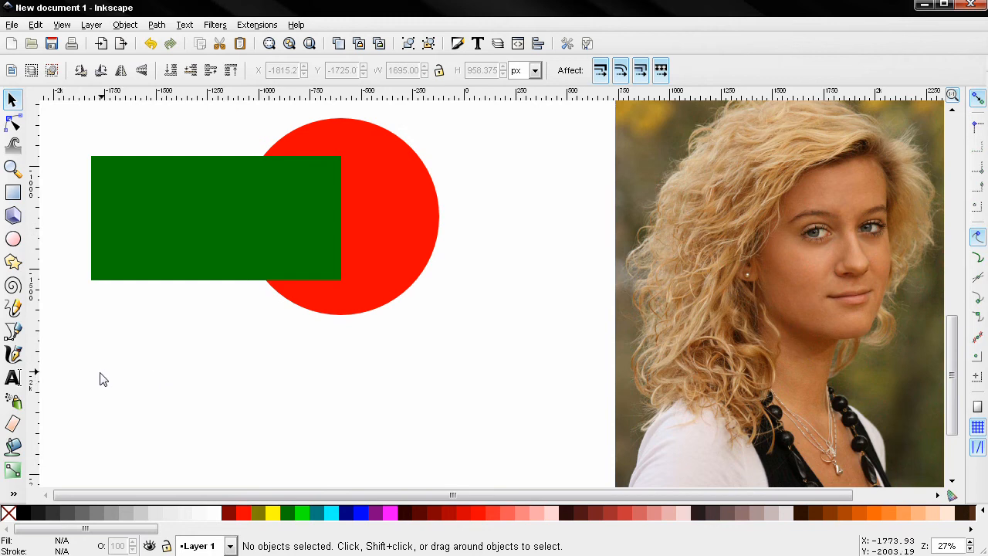
# - Add the text INKSCAPE in the empty area below the shapes
pyautogui.click(12, 378)
pyautogui.click(172, 403)
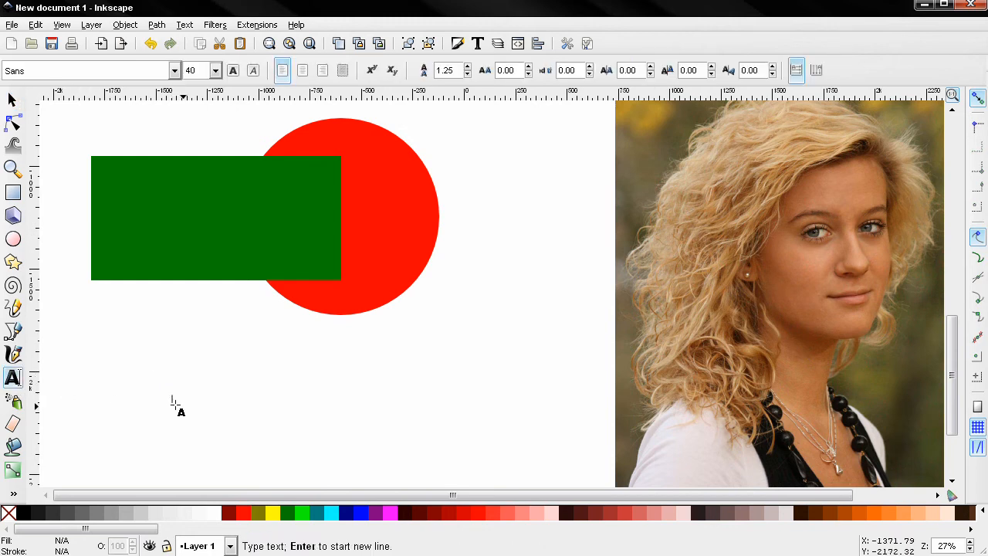
pyautogui.write('d')
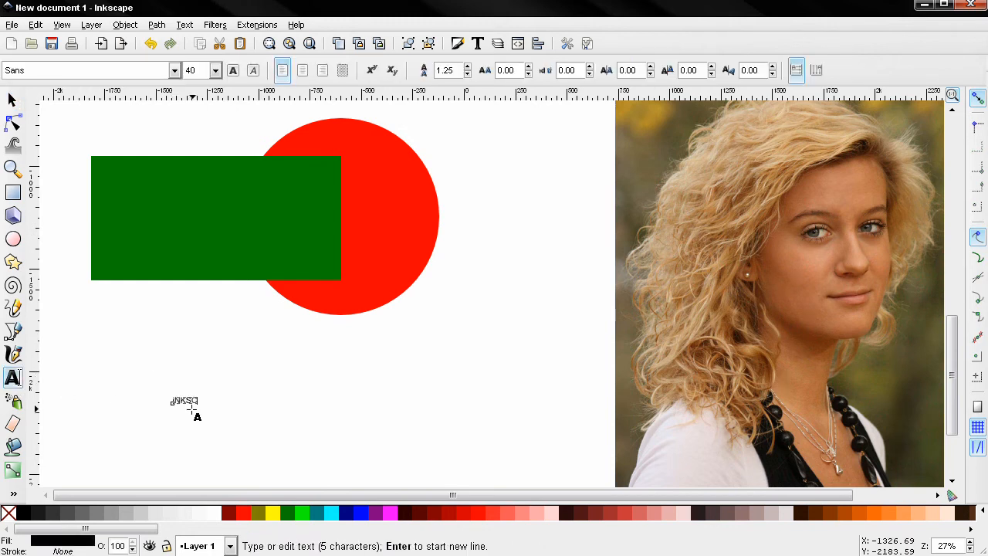
pyautogui.press('Escape')
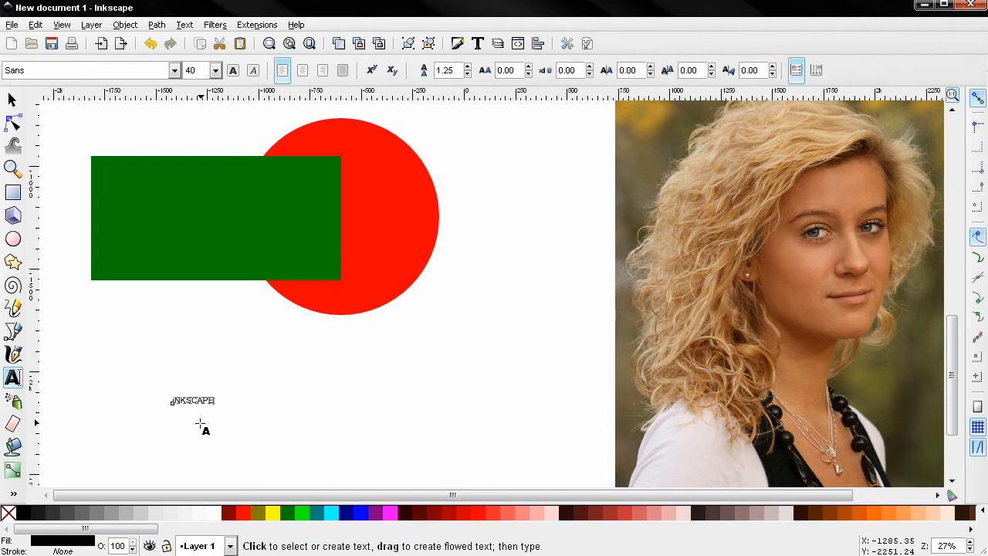
# - Enlarge the INKSCAPE text to about 1519 × 229 px and shift it slightly up and left
pyautogui.press('F1')
pyautogui.moveTo(219, 413); pyautogui.dragTo(512, 456)
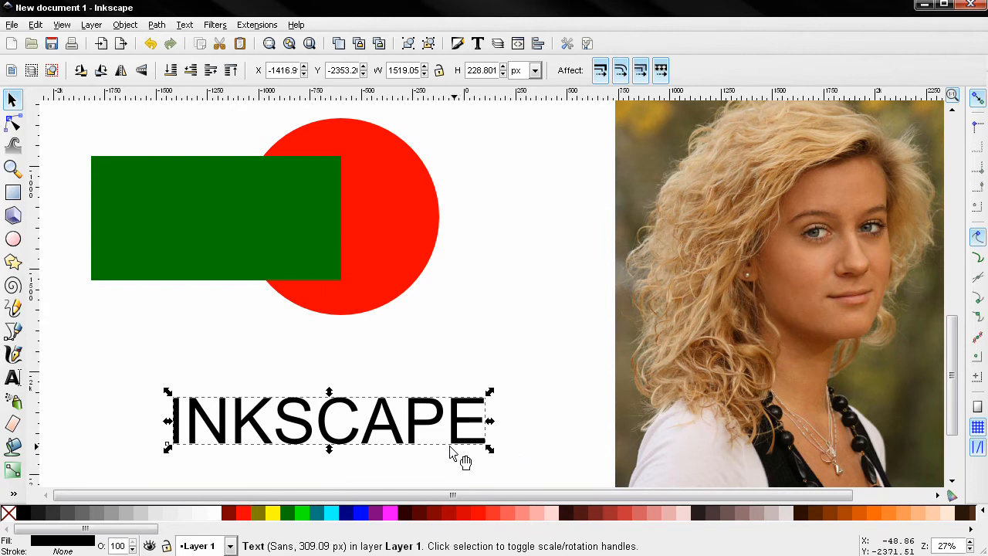
pyautogui.moveTo(390, 440); pyautogui.dragTo(363, 420)
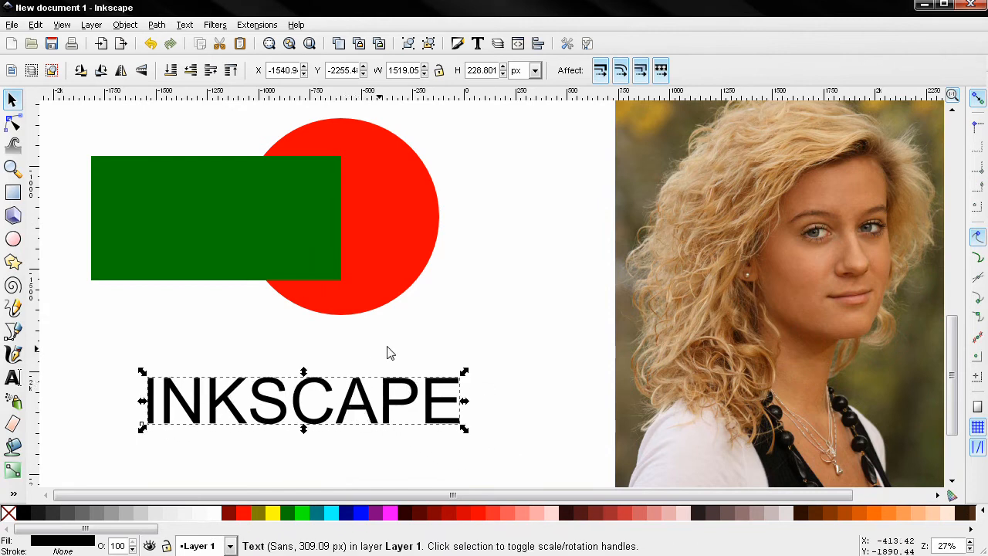
# - Reshape the red circle into a flat ellipse about 1751 × 222 px and place it behind the INKSCAPE text
pyautogui.click(382, 258)
pyautogui.moveTo(388, 258); pyautogui.dragTo(337, 421)
pyautogui.moveTo(299, 282); pyautogui.dragTo(318, 318)
pyautogui.moveTo(417, 324); pyautogui.dragTo(576, 337)
pyautogui.moveTo(422, 333); pyautogui.dragTo(338, 411)
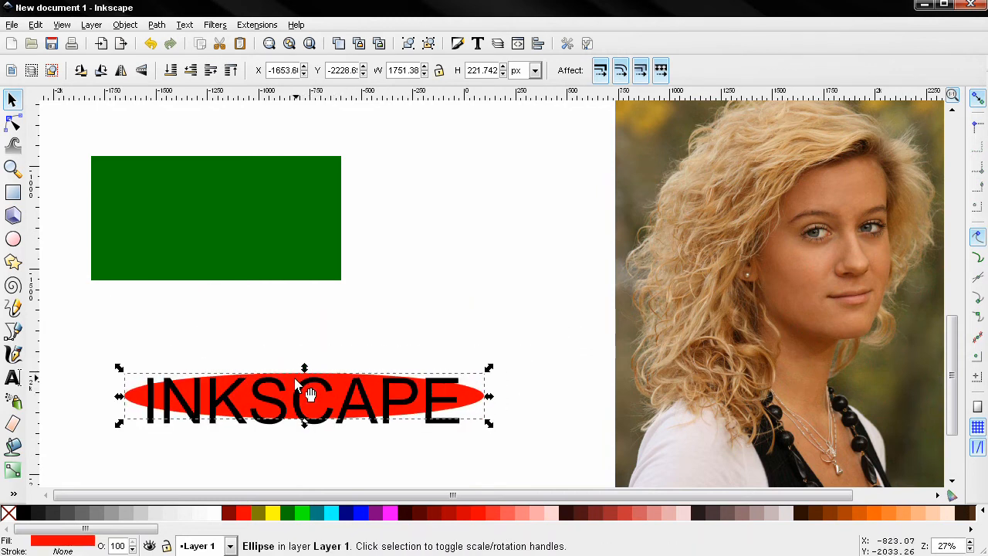
# - Line up the INKSCAPE text with the ellipse and raise the ellipse to the top of the stacking order
pyautogui.click(307, 386)
pyautogui.moveTo(309, 392); pyautogui.dragTo(311, 389)
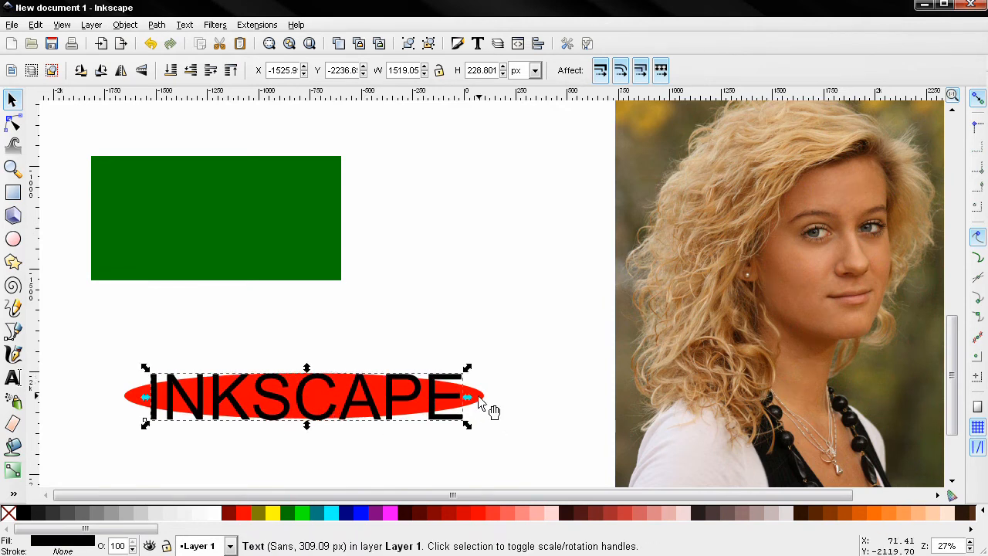
pyautogui.click(475, 401)
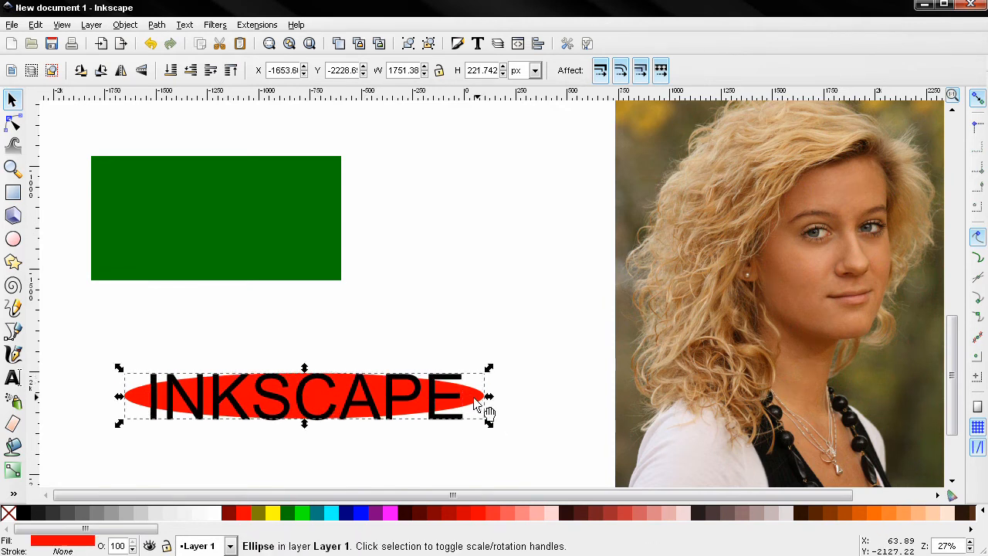
pyautogui.click(231, 71)
pyautogui.moveTo(298, 402); pyautogui.dragTo(290, 404)
# - Clip the INKSCAPE text with the red ellipse
pyautogui.moveTo(555, 463); pyautogui.dragTo(42, 337)
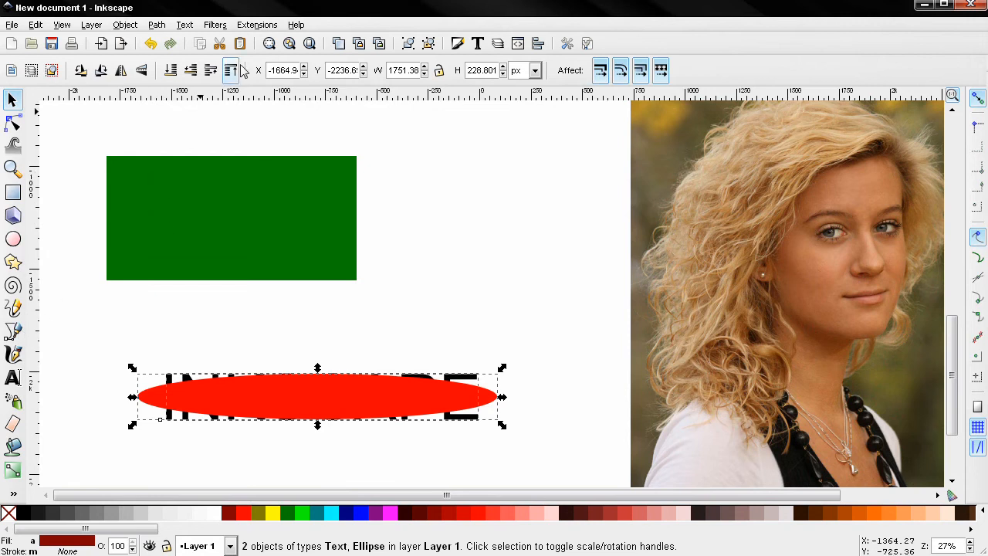
pyautogui.click(125, 25)
pyautogui.moveTo(232, 135)
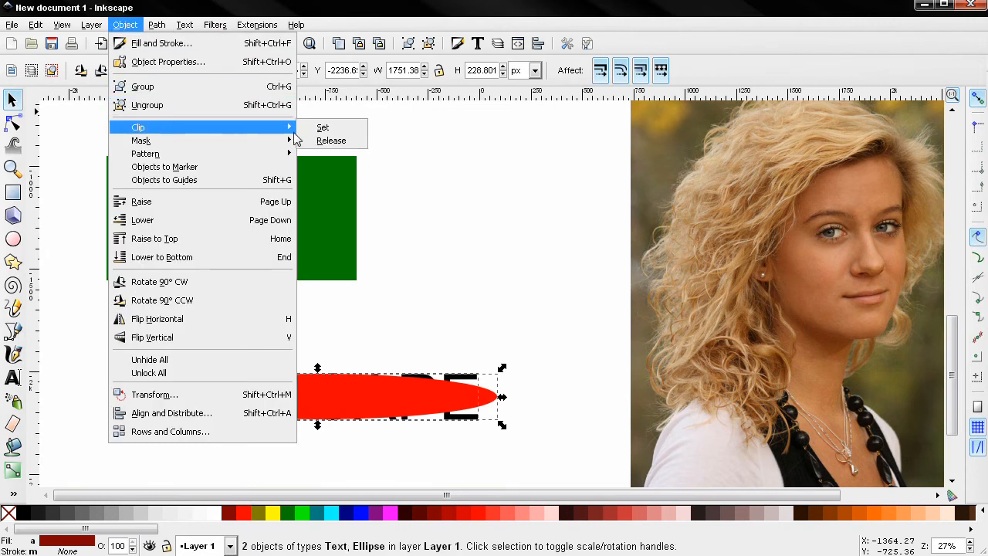
pyautogui.click(320, 129)
pyautogui.click(471, 322)
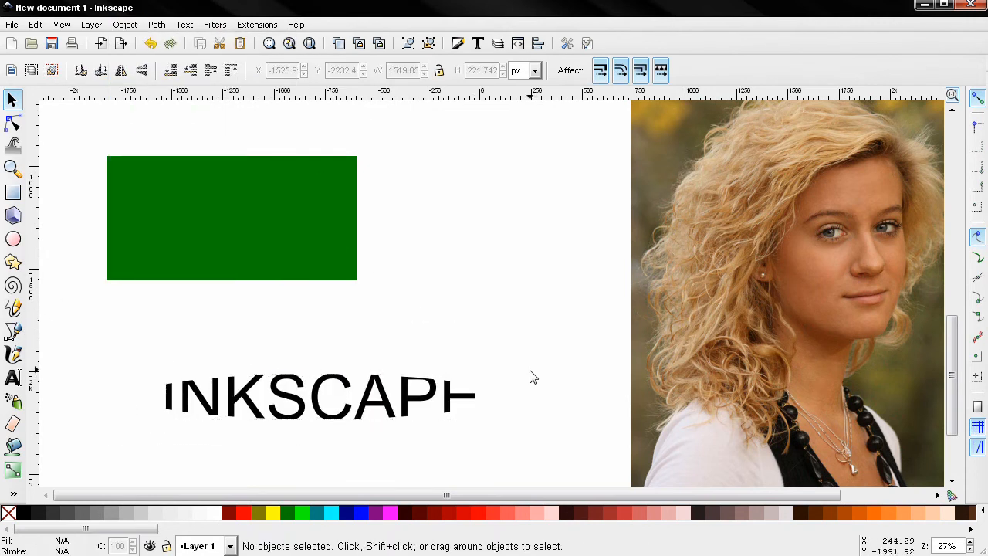
pyautogui.moveTo(531, 370); pyautogui.dragTo(506, 370)
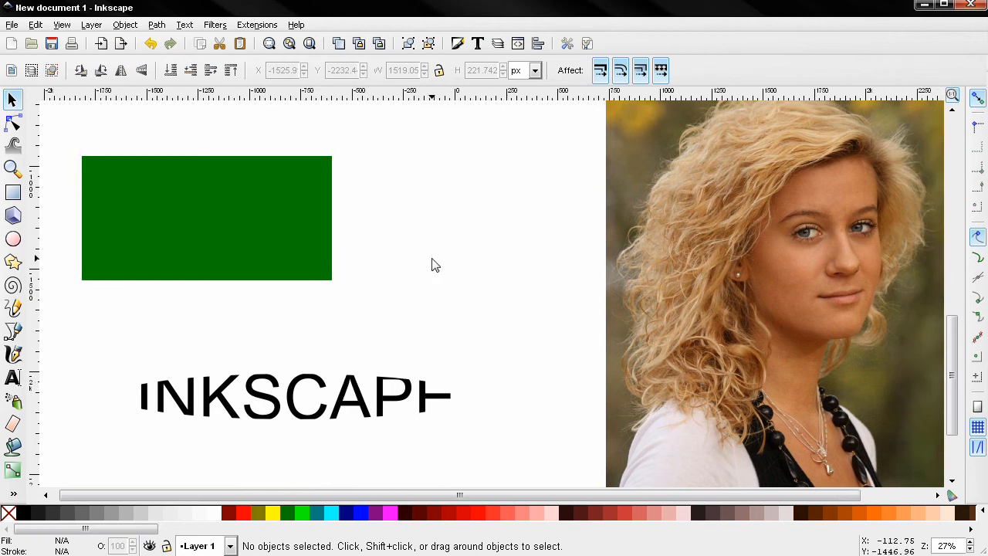
pyautogui.click(715, 309)
pyautogui.click(531, 301)
pyautogui.click(12, 25)
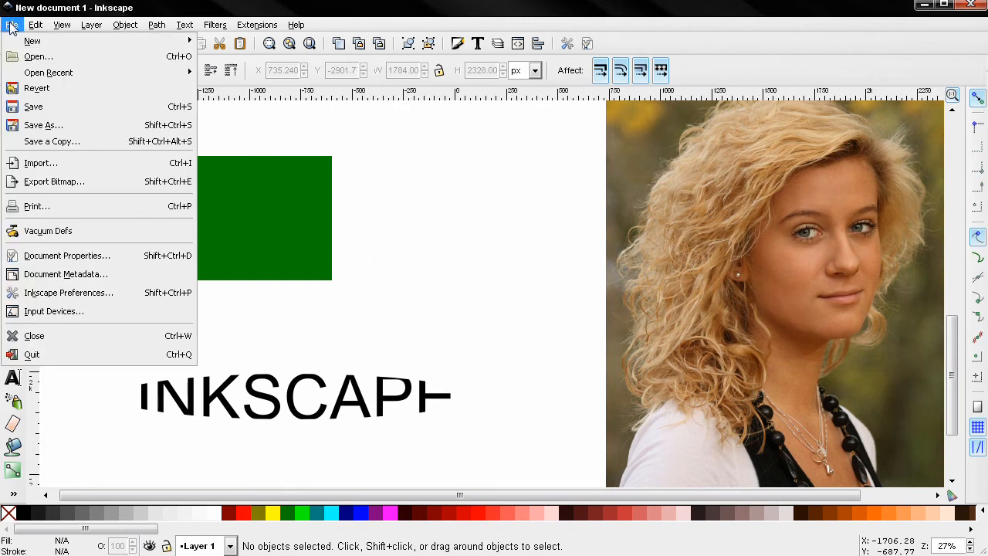
pyautogui.click(460, 223)
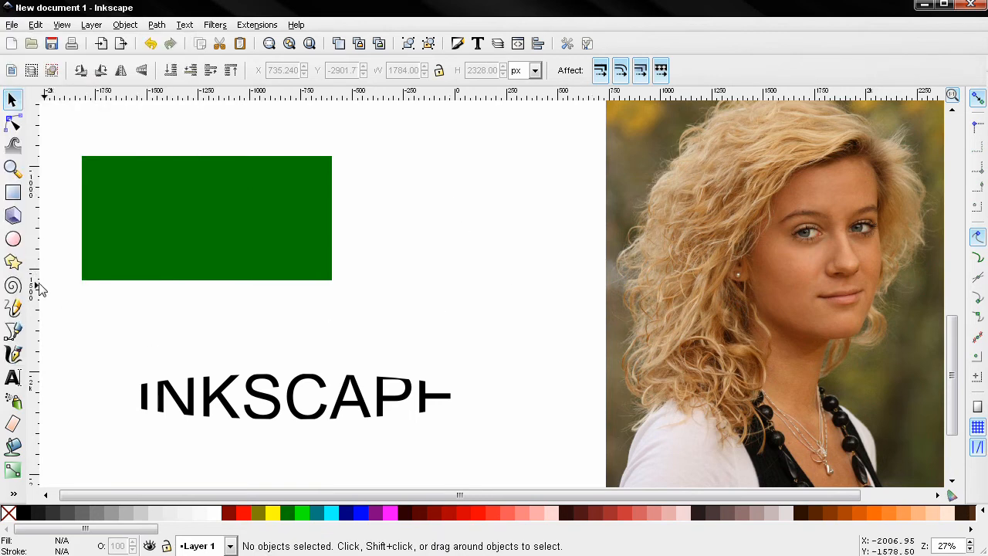
# - Draw an eight-pointed green star about 1467 px wide and position it over the woman's face in the photo
pyautogui.click(12, 262)
pyautogui.moveTo(683, 242); pyautogui.dragTo(762, 368)
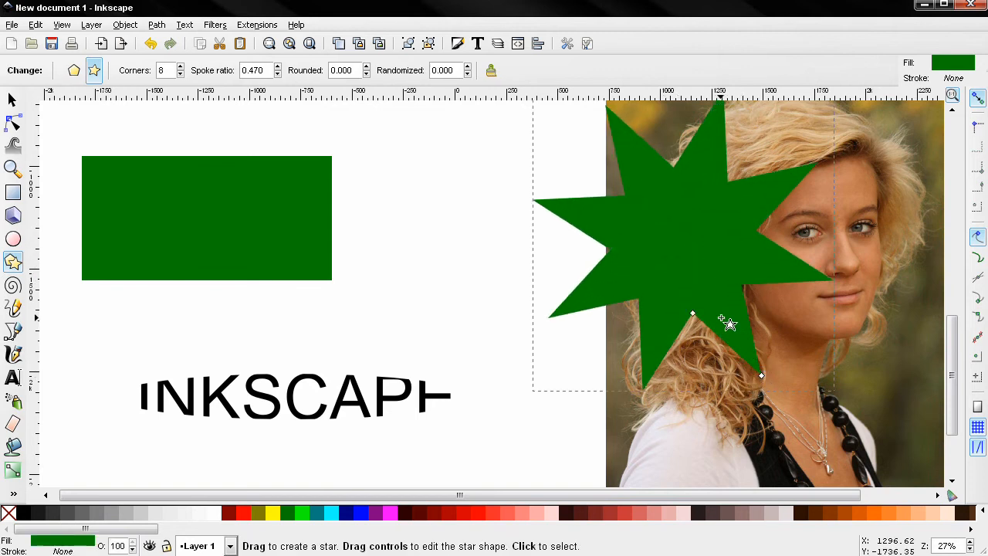
pyautogui.press('s')
pyautogui.moveTo(697, 279); pyautogui.dragTo(786, 291)
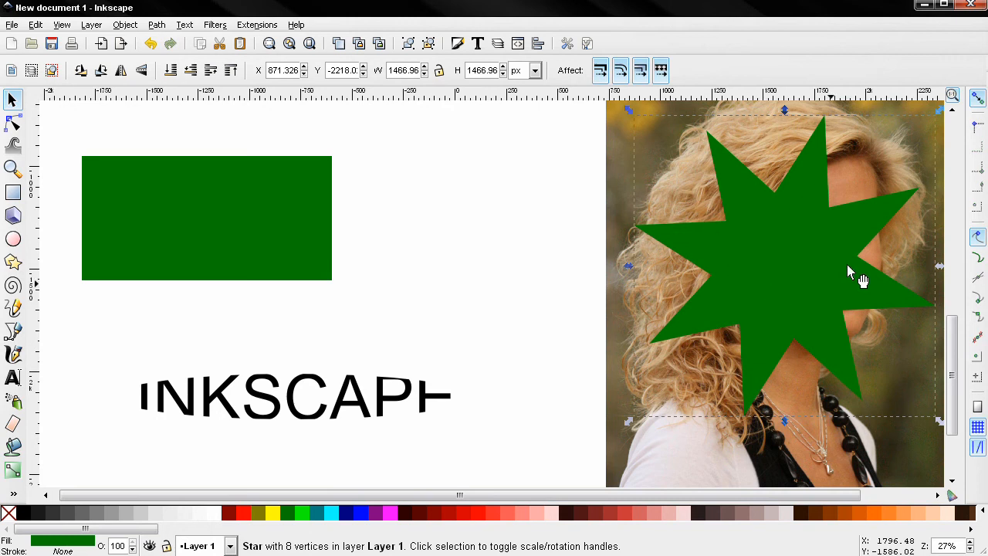
pyautogui.moveTo(799, 252); pyautogui.dragTo(805, 249)
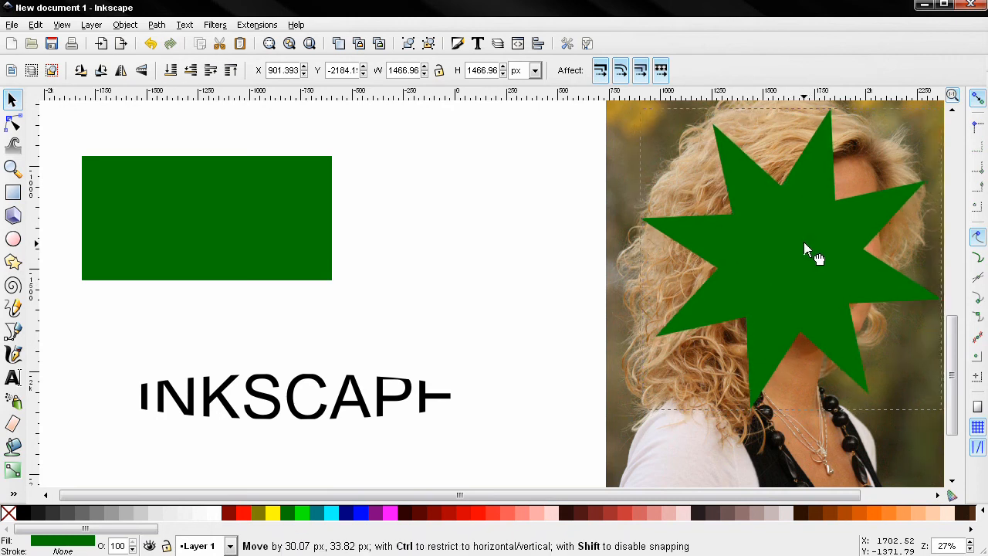
# - Clip the photo with the green star, then move the clipped photo closer to the green rectangle
pyautogui.keyDown('shift'); pyautogui.click(762, 468); pyautogui.keyUp('shift')
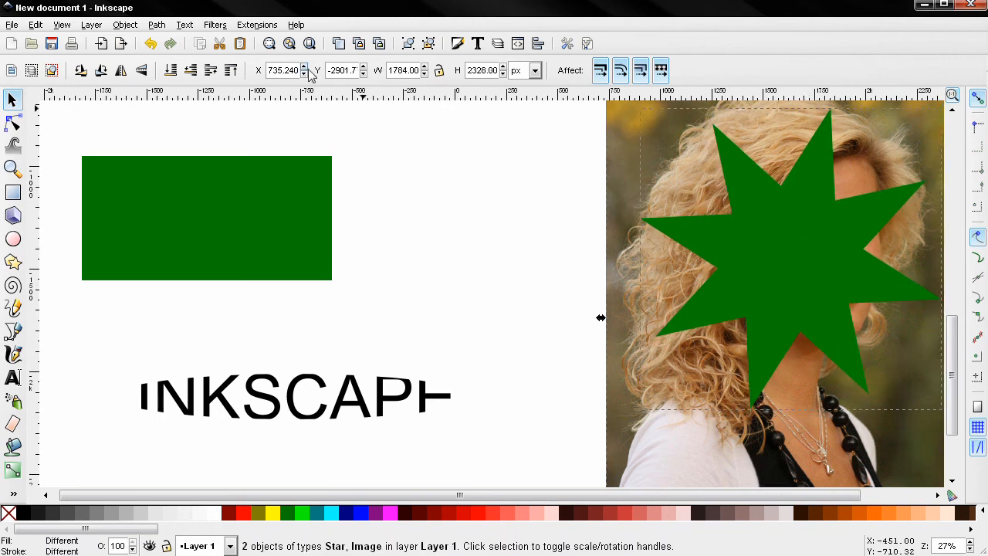
pyautogui.click(124, 25)
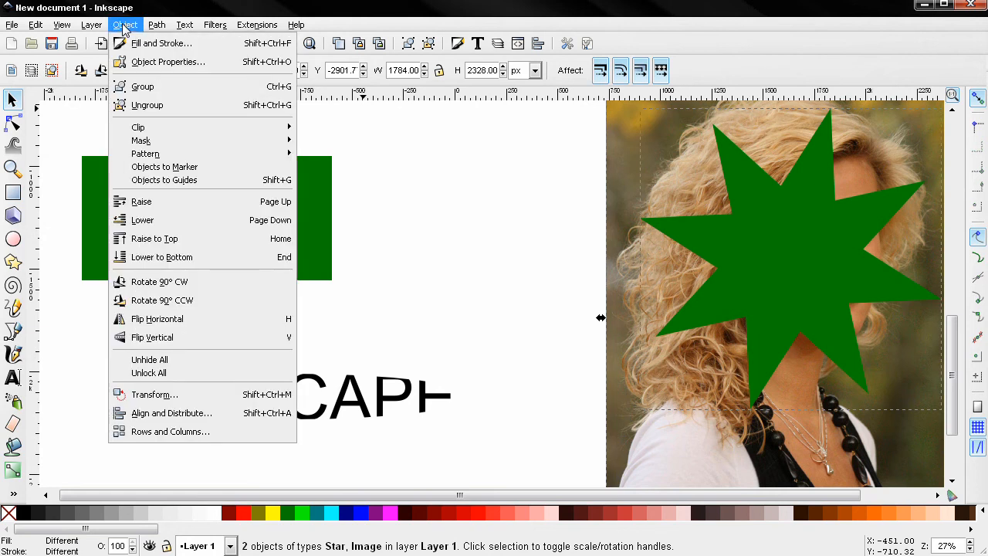
pyautogui.moveTo(232, 126)
pyautogui.click(321, 128)
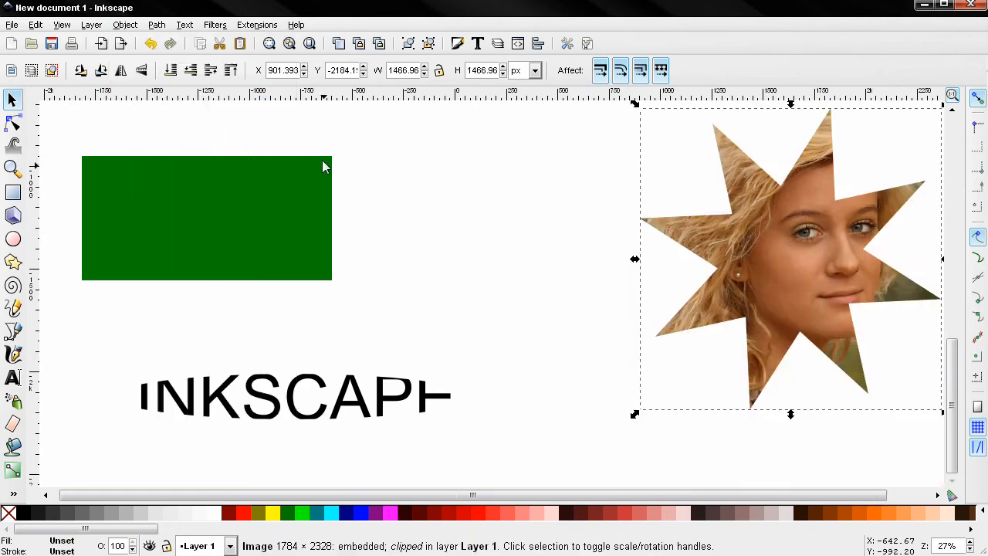
pyautogui.moveTo(810, 283); pyautogui.dragTo(523, 285)
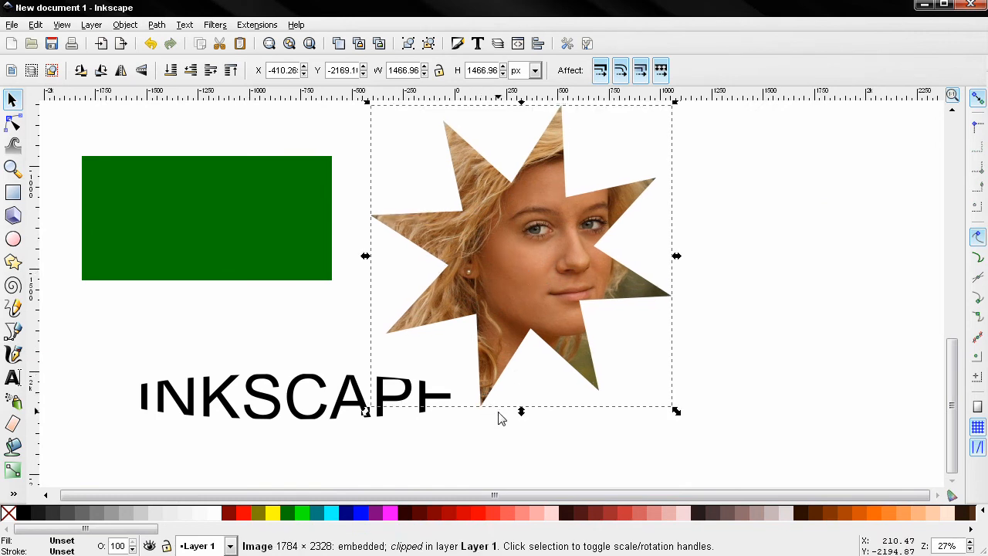
pyautogui.click(510, 434)
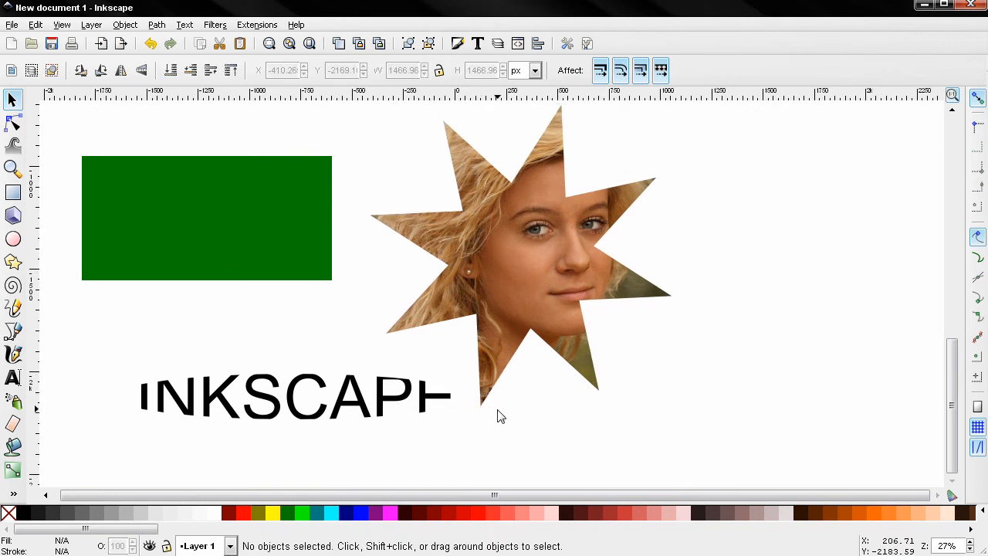
# - Remove the topmost green rectangle's fill and give it a flat black stroke 50 px wide
pyautogui.click(228, 207)
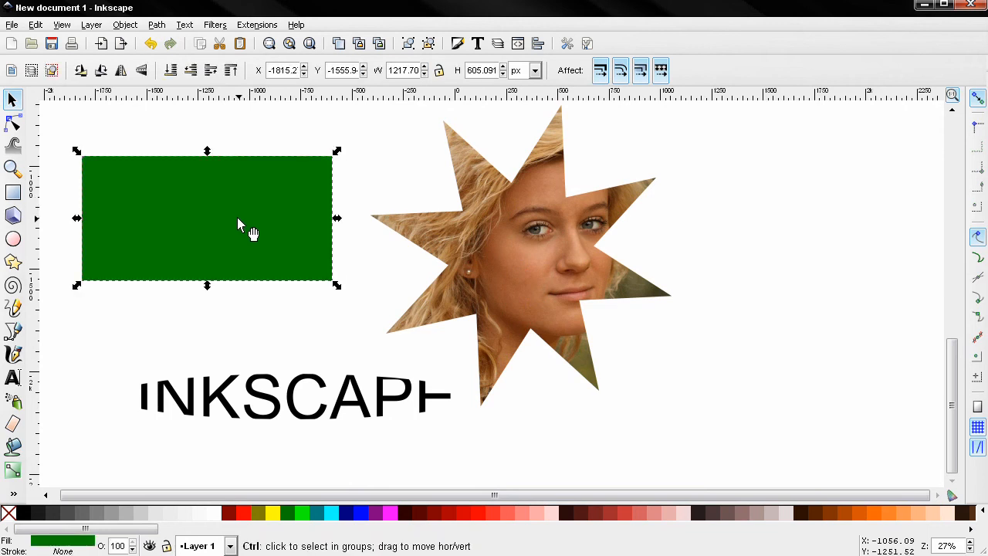
pyautogui.click(456, 44)
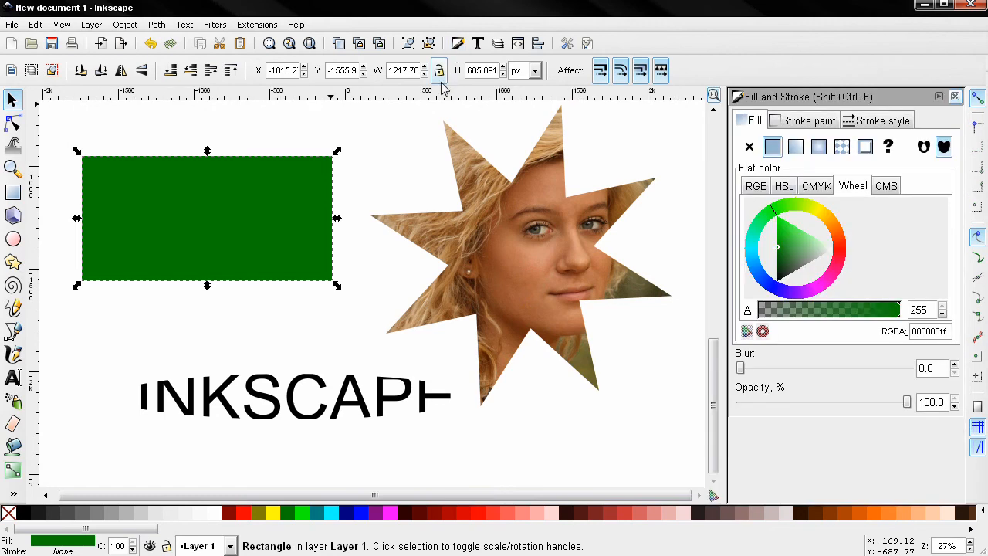
pyautogui.click(748, 147)
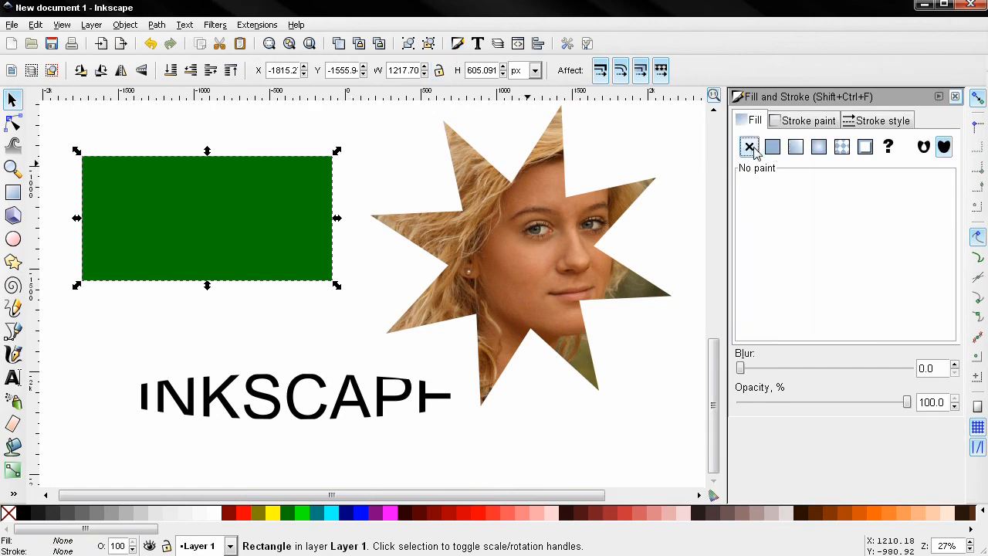
pyautogui.click(807, 122)
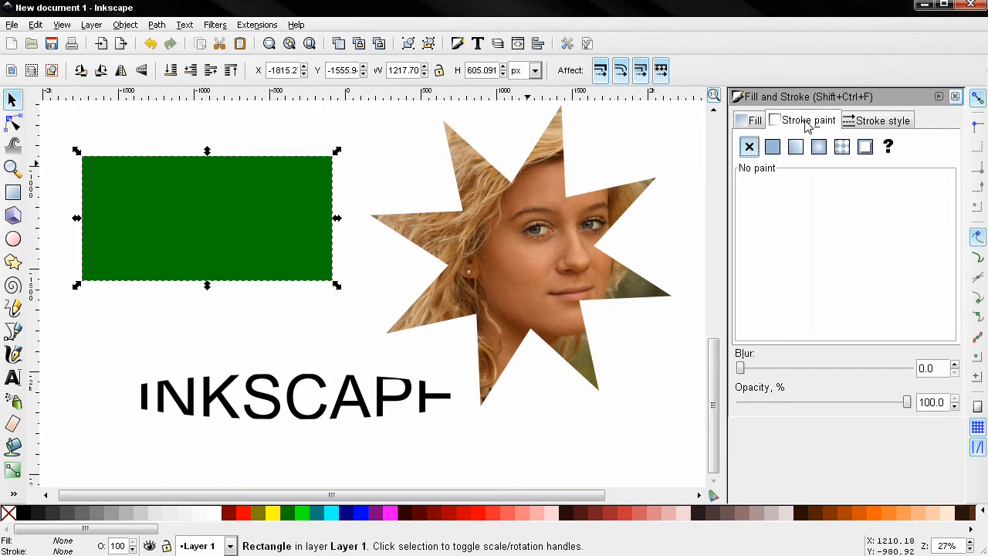
pyautogui.click(771, 146)
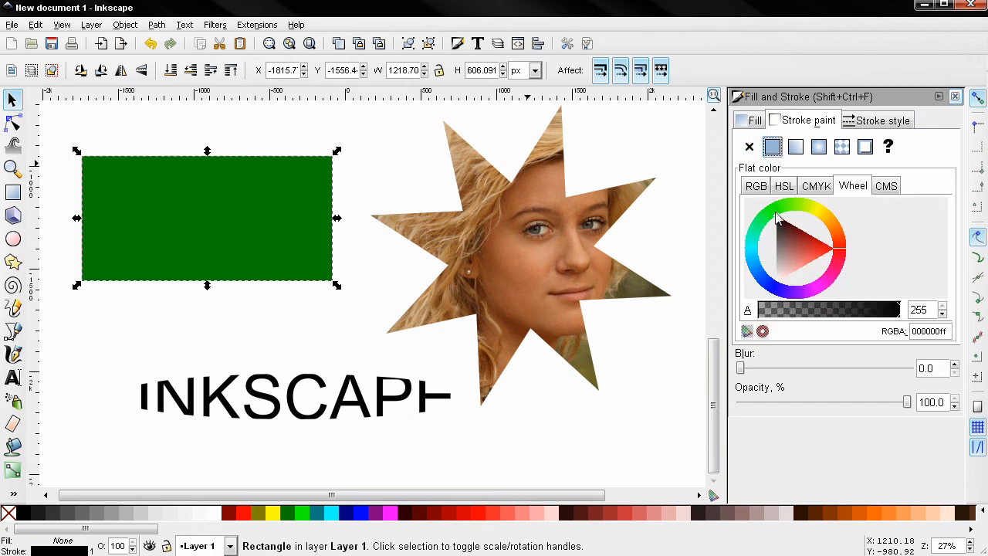
pyautogui.click(859, 122)
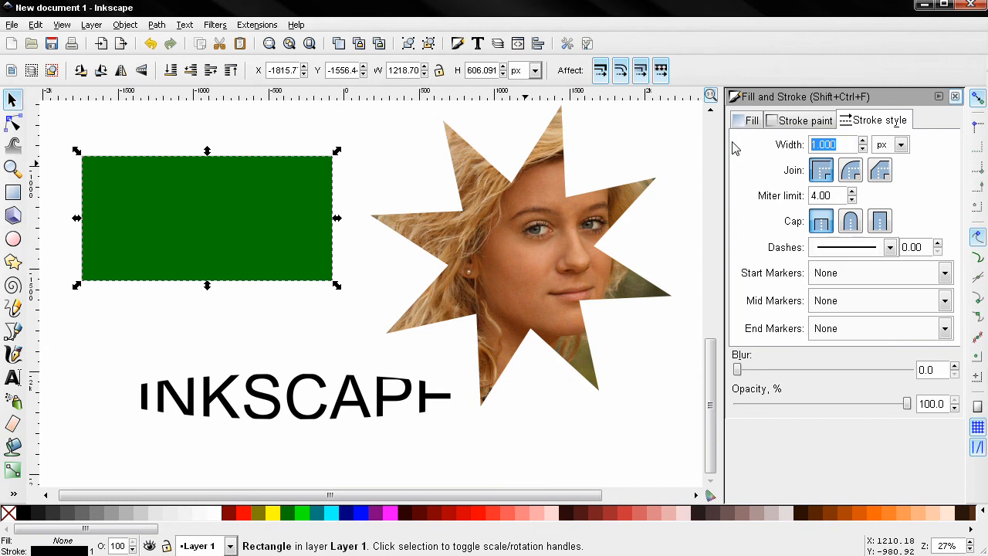
pyautogui.write('50')
pyautogui.press('Return')
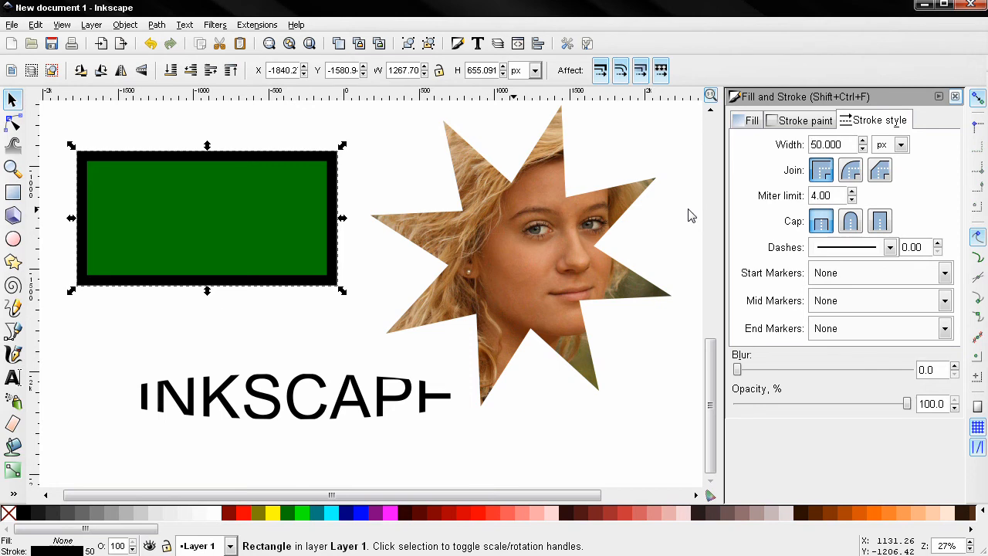
# - Set the black-outlined rectangle's blur to 6 and duplicate it in place
pyautogui.click(939, 369)
pyautogui.write('6')
pyautogui.press('Return')
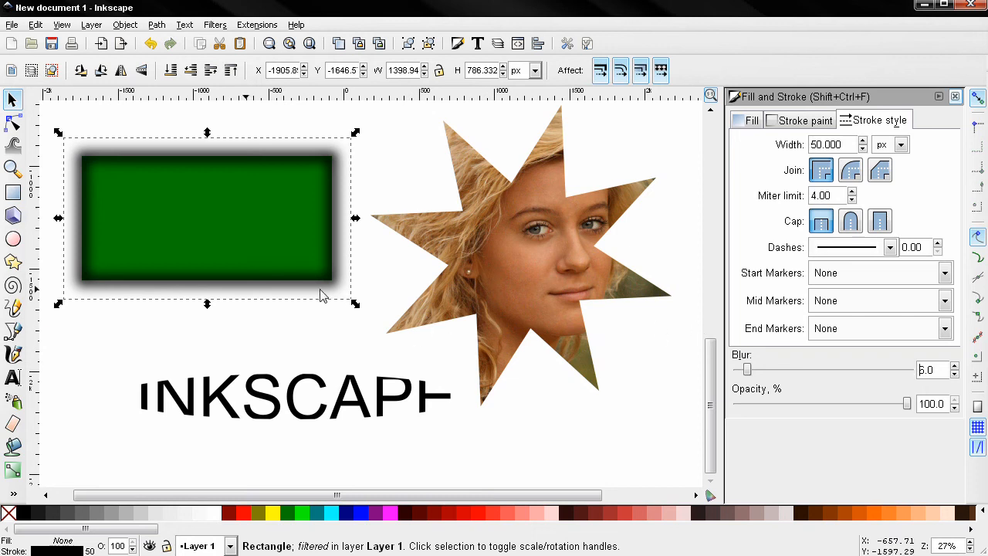
pyautogui.hotkey('ctrl', 'd')
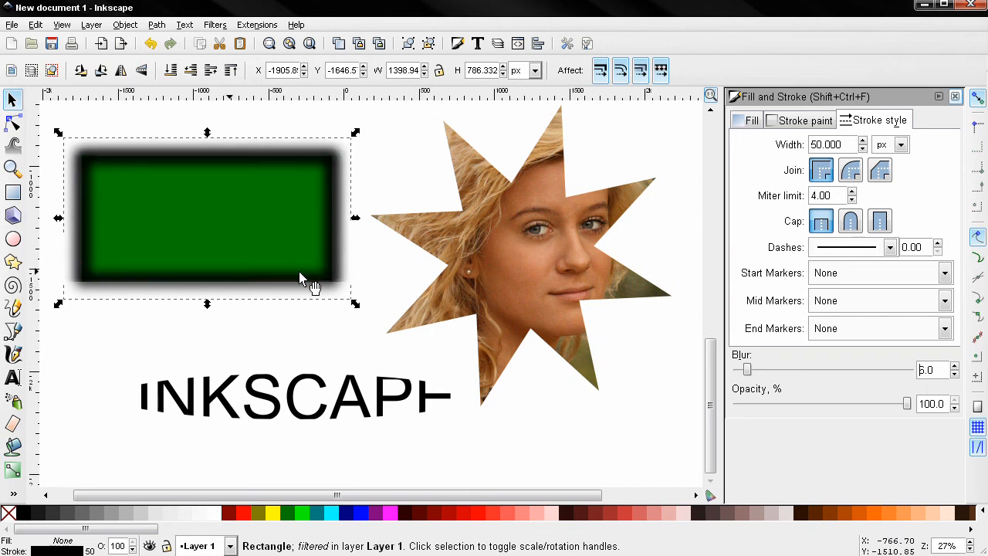
# - Select all three stacked rectangles and clip them with the topmost one to trim the blurred outline
pyautogui.moveTo(304, 336); pyautogui.dragTo(331, 343)
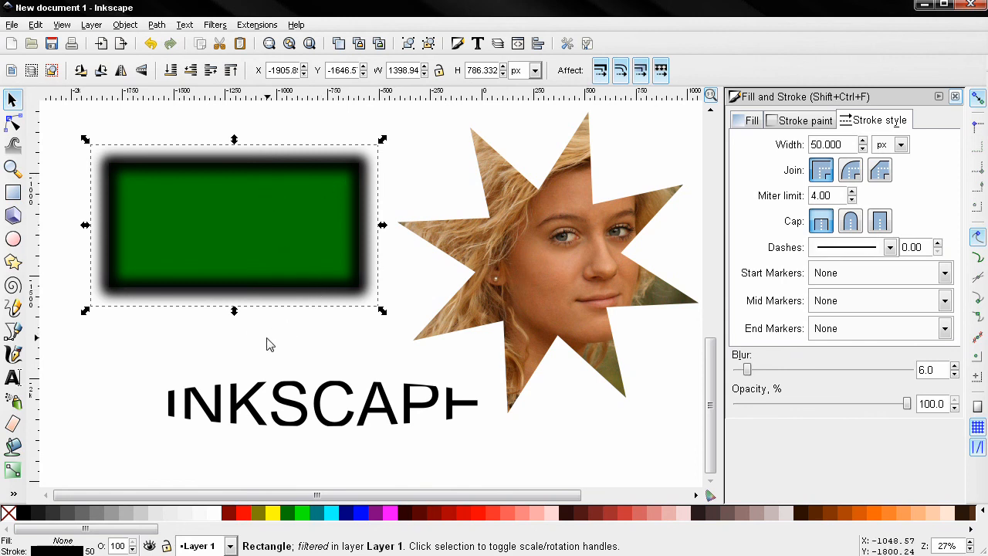
pyautogui.click(404, 359)
pyautogui.moveTo(425, 366); pyautogui.dragTo(82, 137)
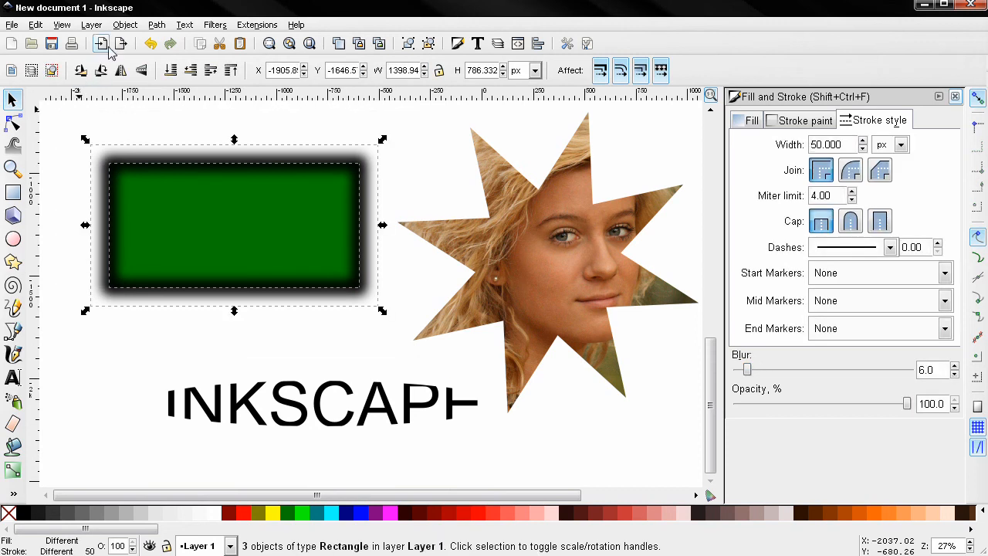
pyautogui.click(125, 24)
pyautogui.moveTo(157, 129)
pyautogui.click(311, 127)
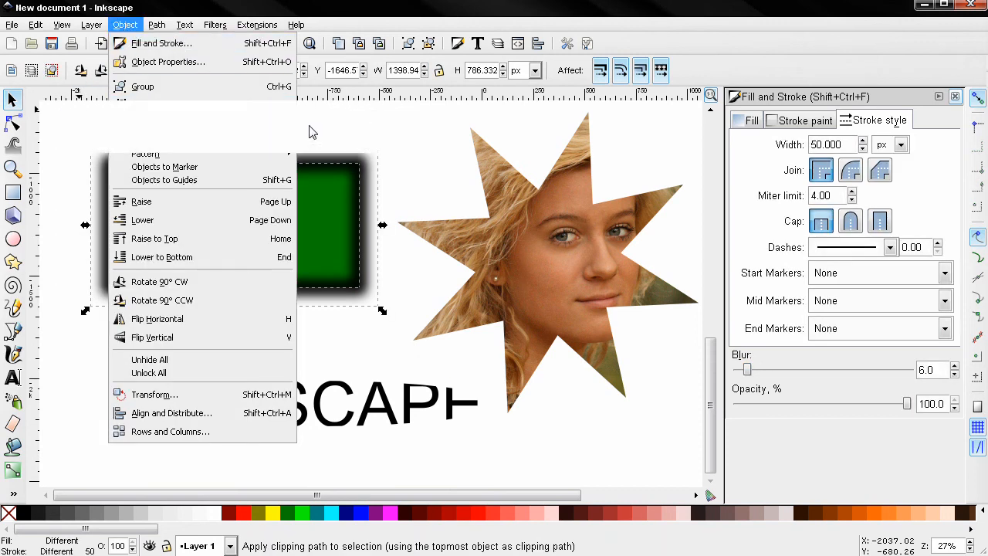
pyautogui.click(304, 315)
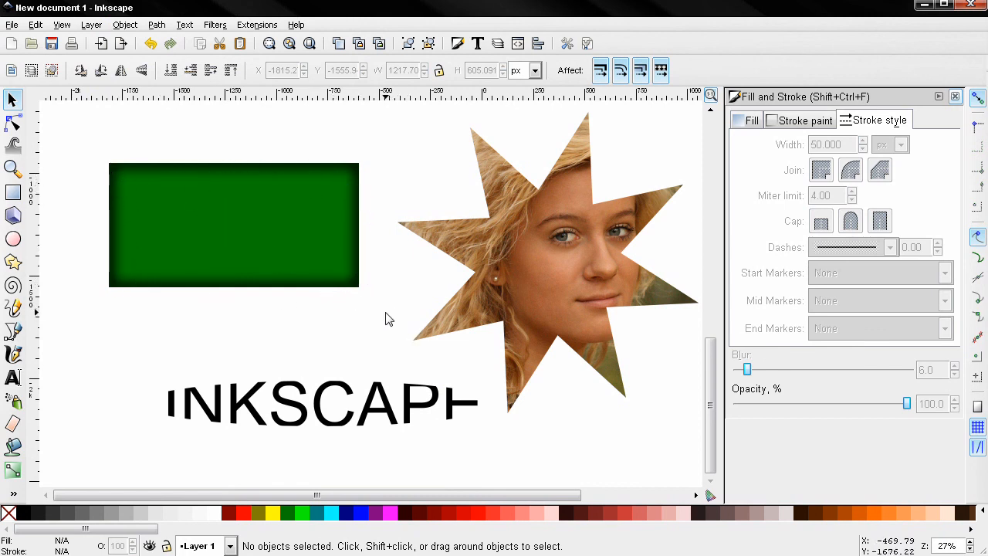
pyautogui.moveTo(385, 313); pyautogui.dragTo(373, 328)
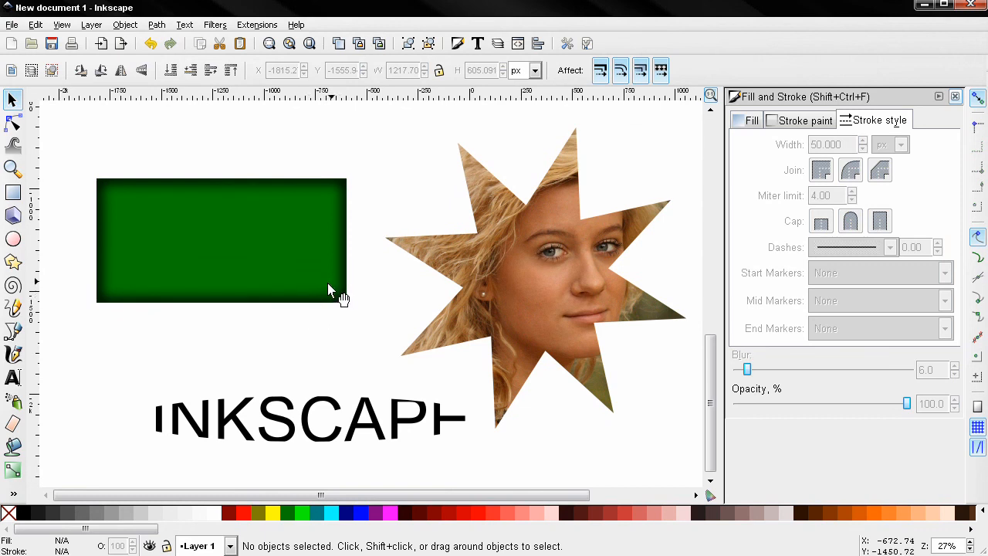